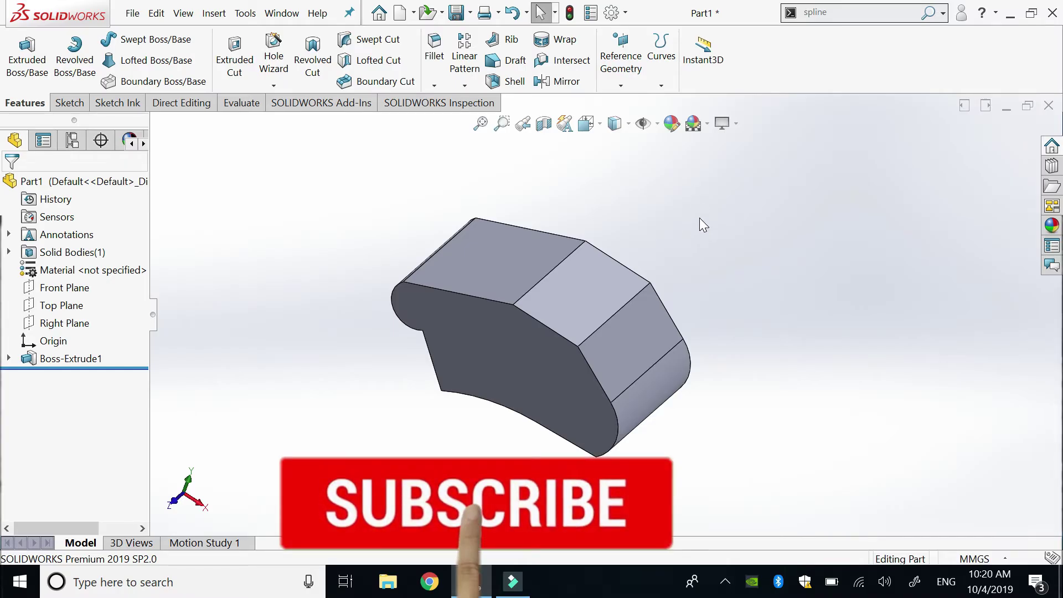
- Draw a wavy open spline in Sketch38 running from above to below through the block
{"action": "scroll", "coordinate": [692, 252], "scroll_direction": "up", "scroll_amount": 2}
{"action": "middle_click_drag", "start_coordinate": [657, 380], "coordinate": [638, 350]}
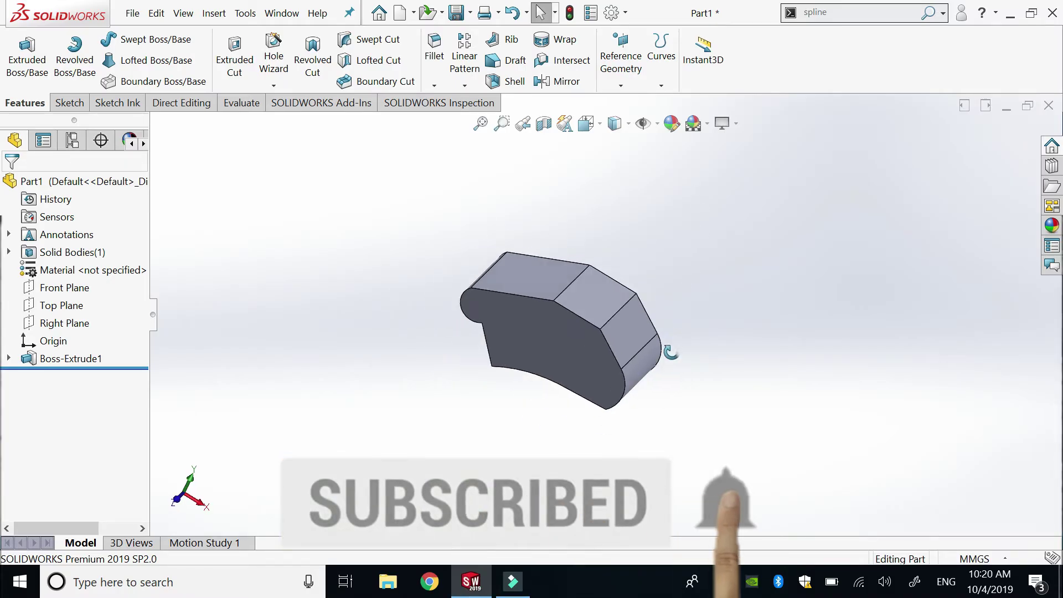
{"action": "key", "text": "Escape"}
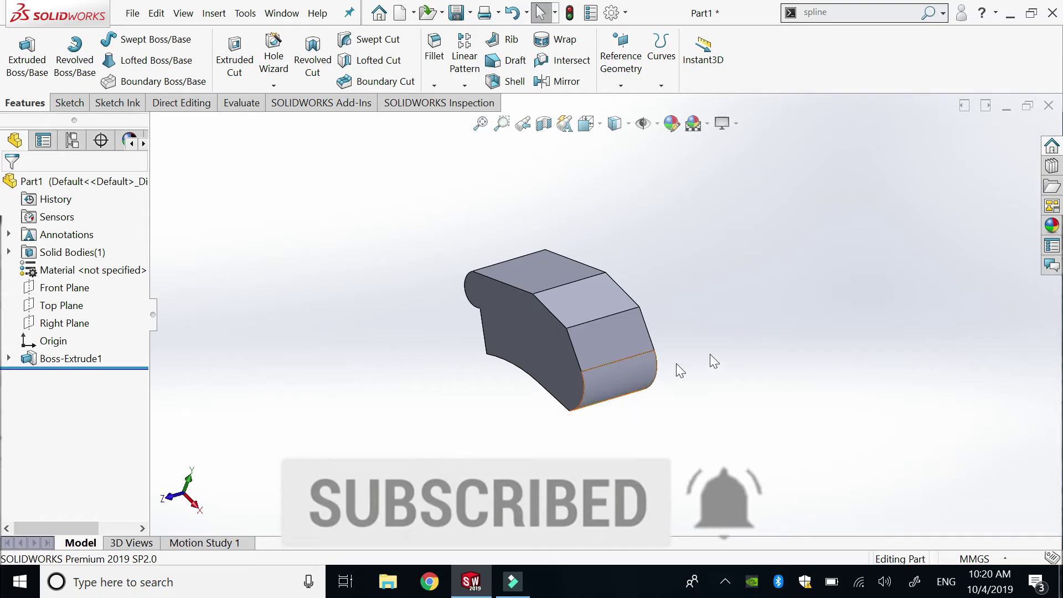
{"action": "left_click", "coordinate": [504, 307]}
{"action": "left_click", "coordinate": [494, 162]}
{"action": "left_click", "coordinate": [528, 224]}
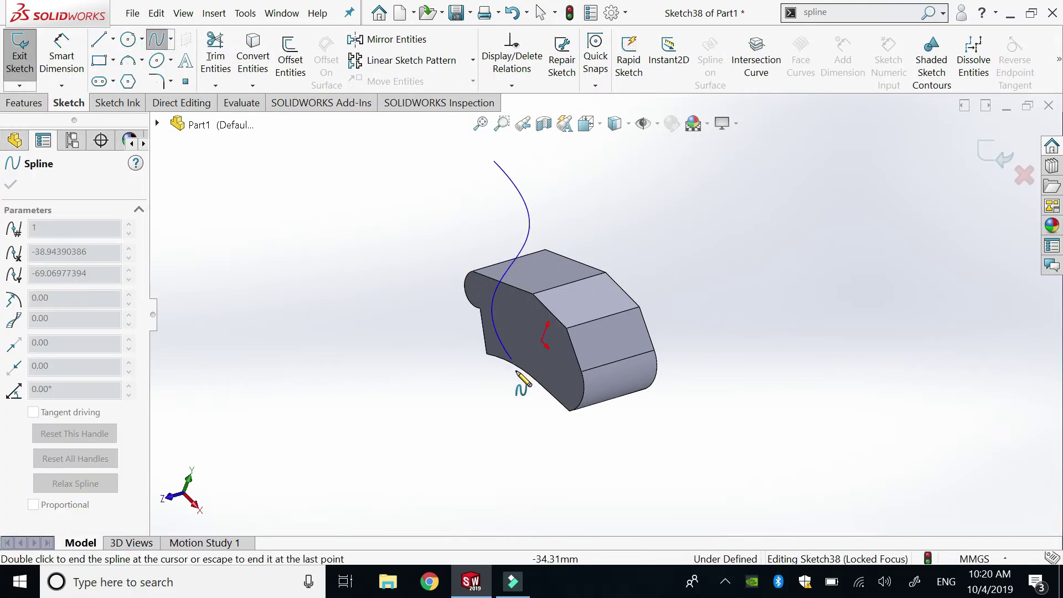
{"action": "double_click", "coordinate": [498, 431]}
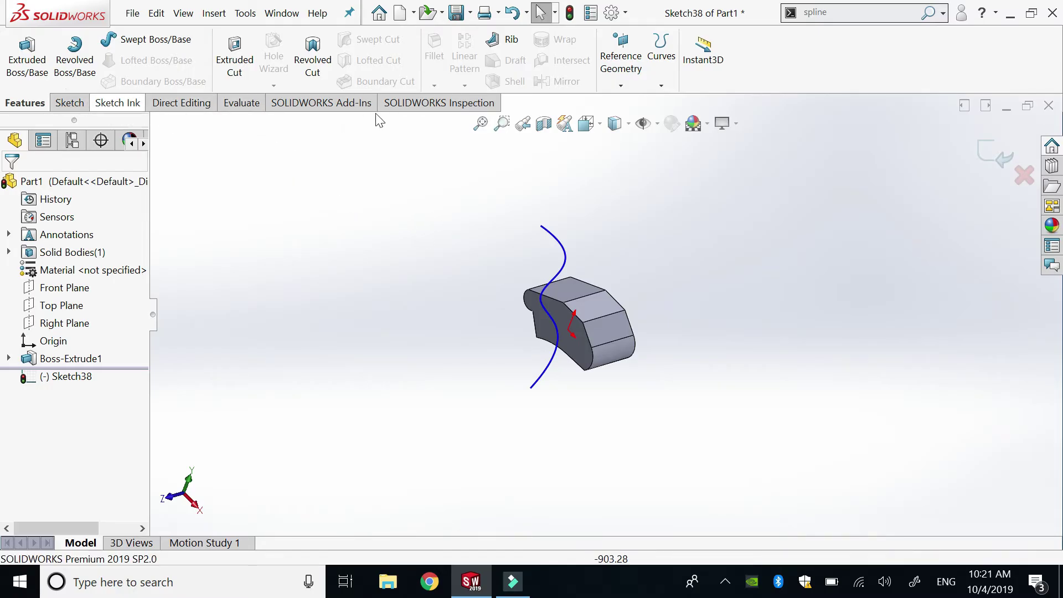
- Add the Surfaces tab to the CommandManager and switch to it
{"action": "right_click", "coordinate": [241, 111]}
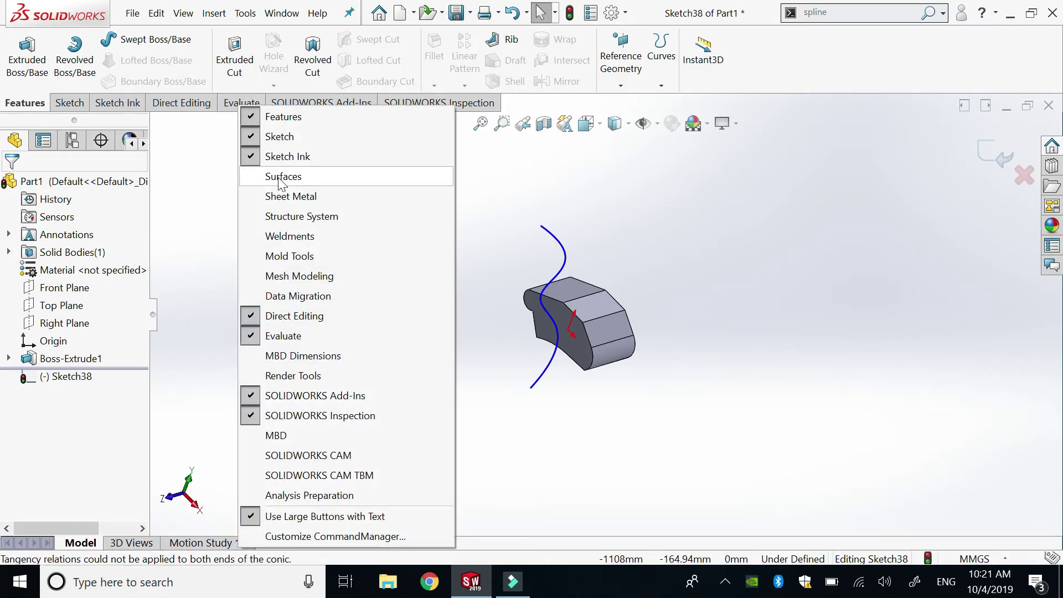
{"action": "left_click", "coordinate": [337, 178]}
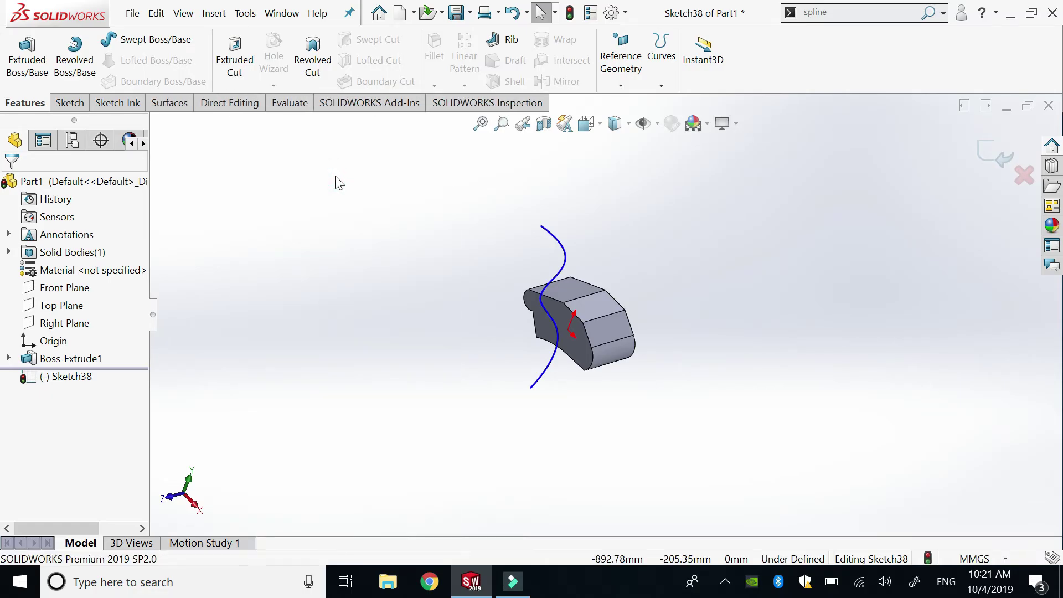
{"action": "left_click", "coordinate": [169, 103]}
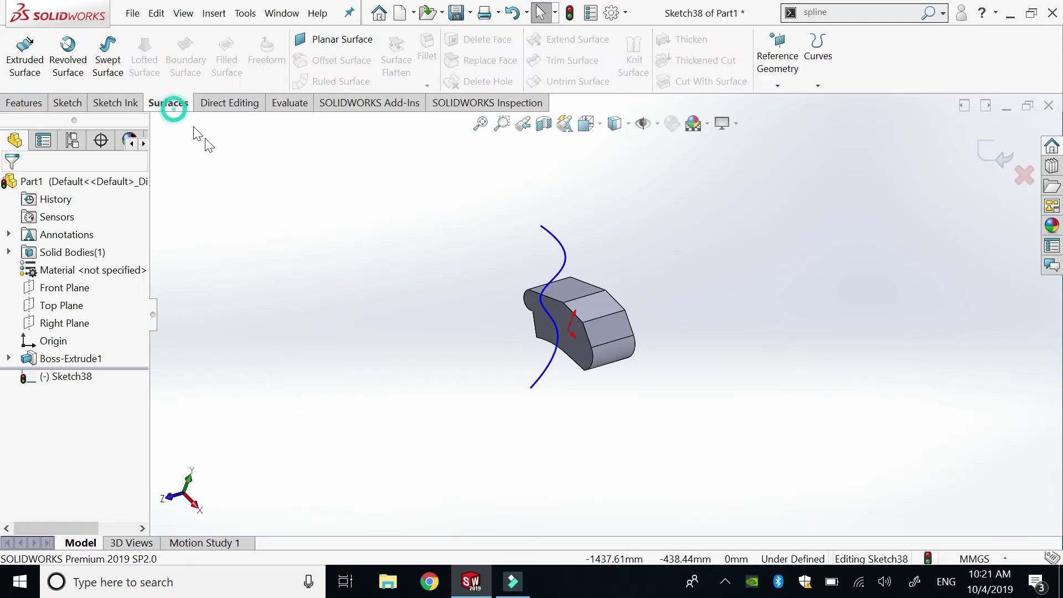
- Extrude the spline into a surface, Mid Plane, 380 mm deep
{"action": "left_click", "coordinate": [17, 58]}
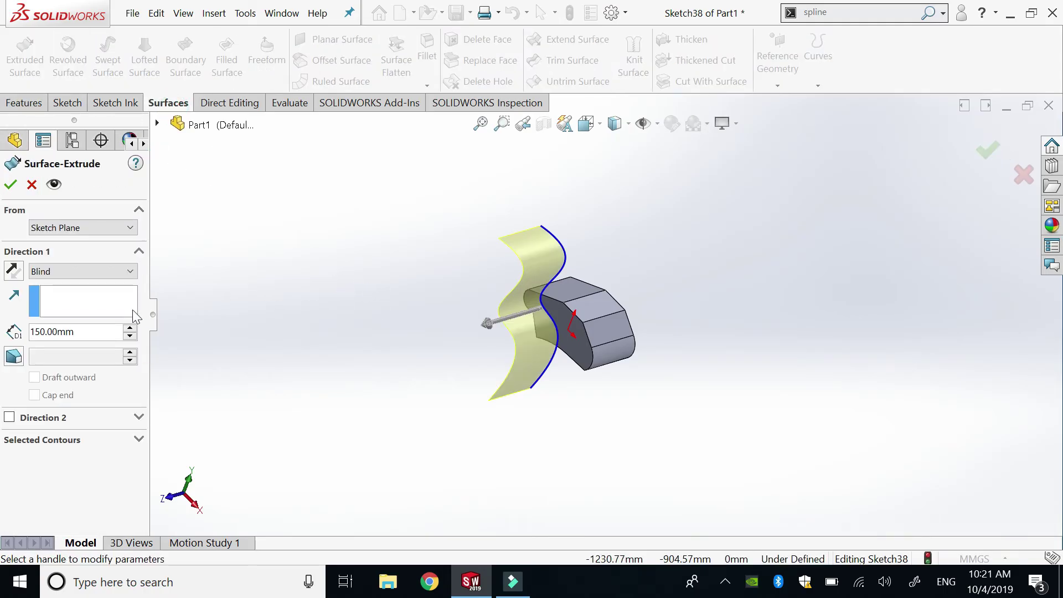
{"action": "left_click", "coordinate": [95, 271]}
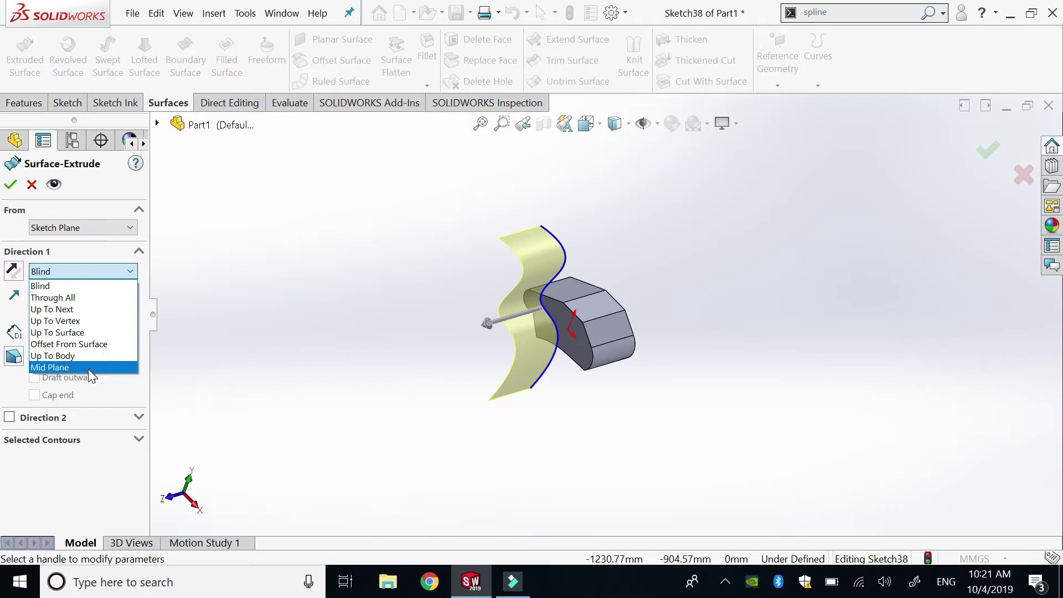
{"action": "left_click", "coordinate": [91, 366]}
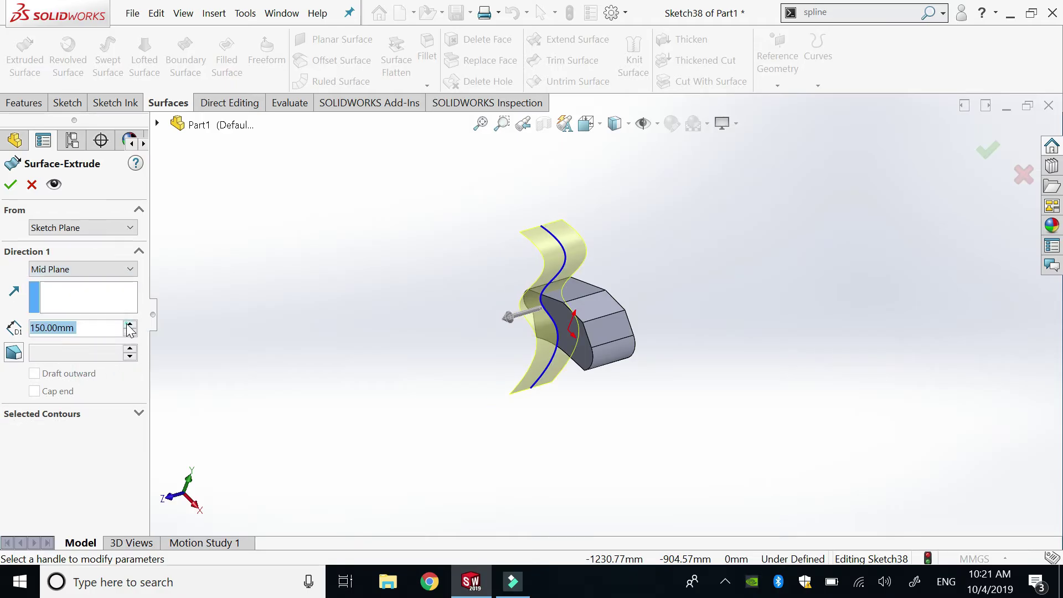
{"action": "type", "text": "380"}
{"action": "key", "text": "Return"}
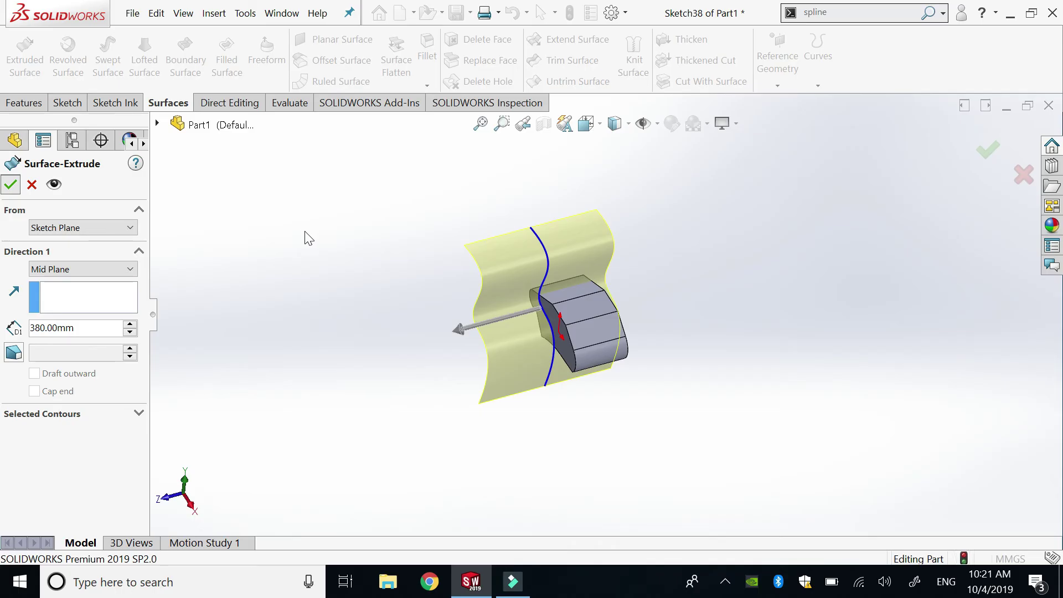
{"action": "key", "text": "Return"}
{"action": "mouse_move", "coordinate": [310, 239]}
{"action": "middle_mouse_down"}
{"action": "mouse_move", "coordinate": [648, 287]}
{"action": "mouse_move", "coordinate": [574, 256]}
{"action": "mouse_move", "coordinate": [629, 221]}
{"action": "middle_mouse_up"}
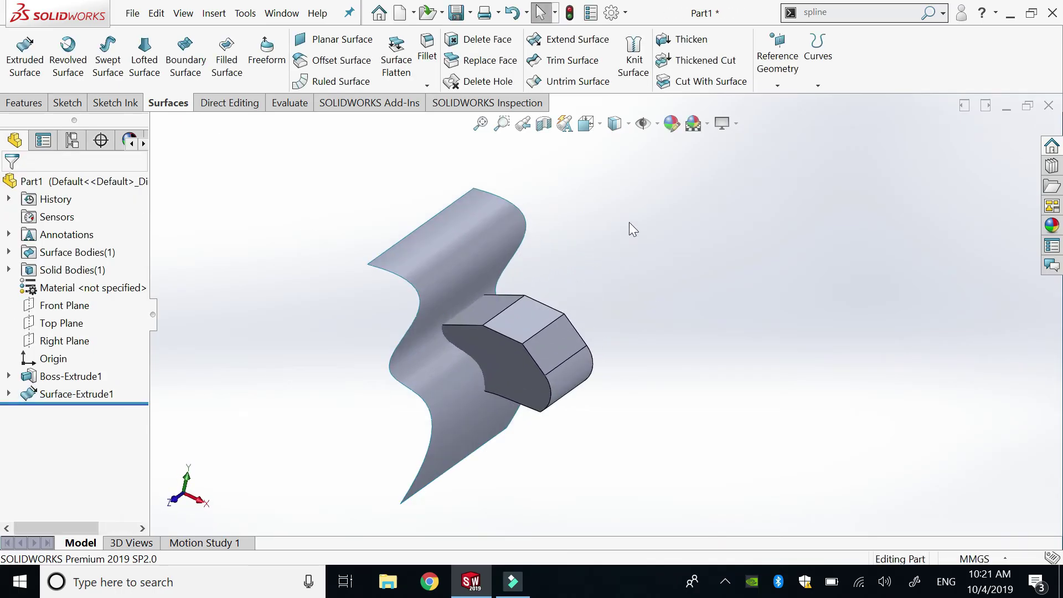
- Create Plane1 offset 80 mm from the block's end face with Flip offset checked
{"action": "left_click", "coordinate": [23, 103]}
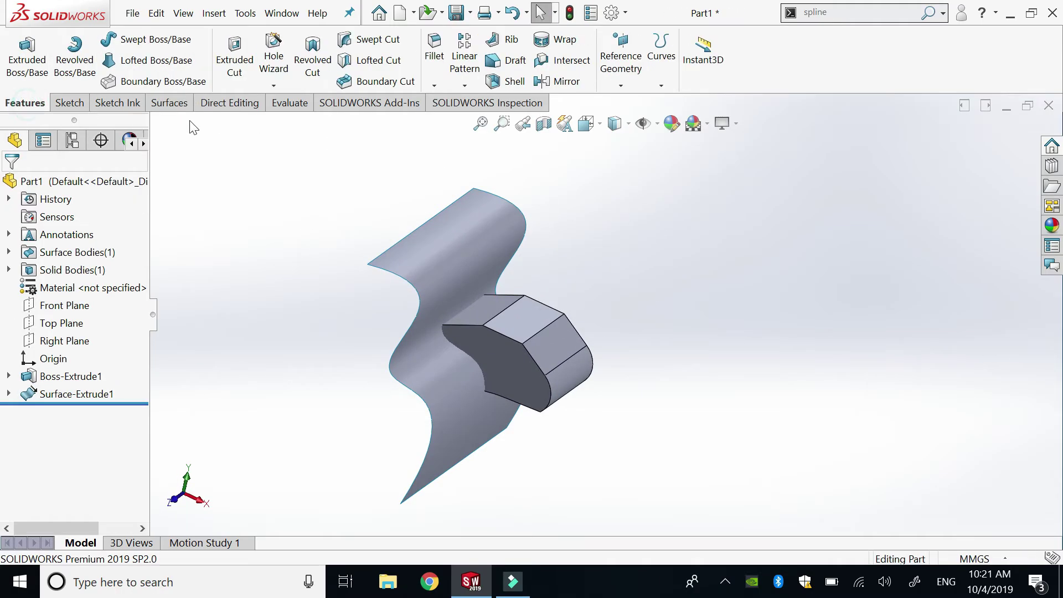
{"action": "left_click", "coordinate": [619, 86]}
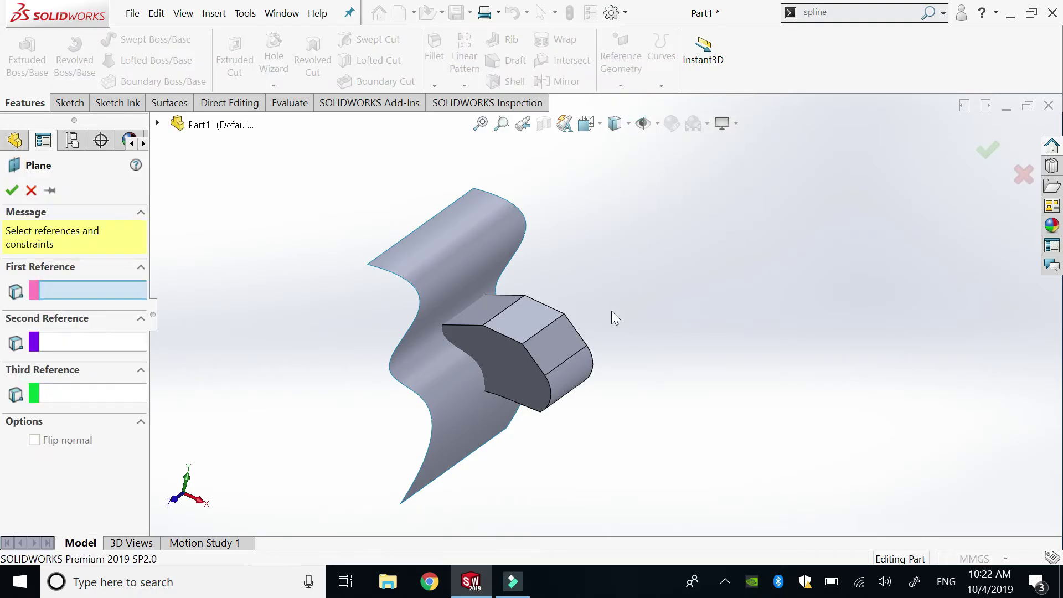
{"action": "left_click", "coordinate": [514, 368]}
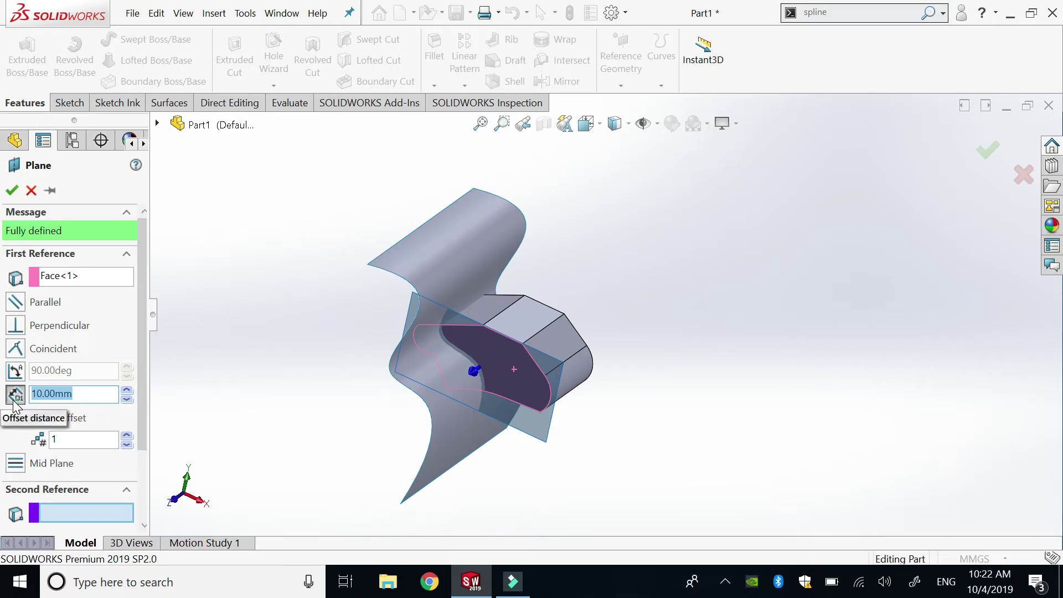
{"action": "left_click", "coordinate": [131, 392]}
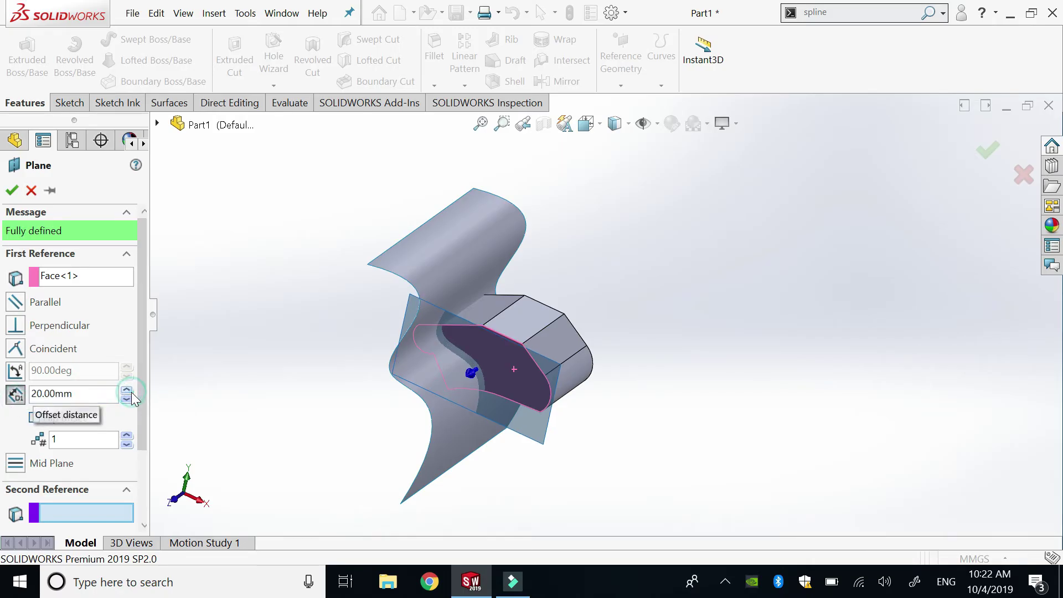
{"action": "left_click", "coordinate": [131, 391]}
{"action": "left_click", "coordinate": [130, 391]}
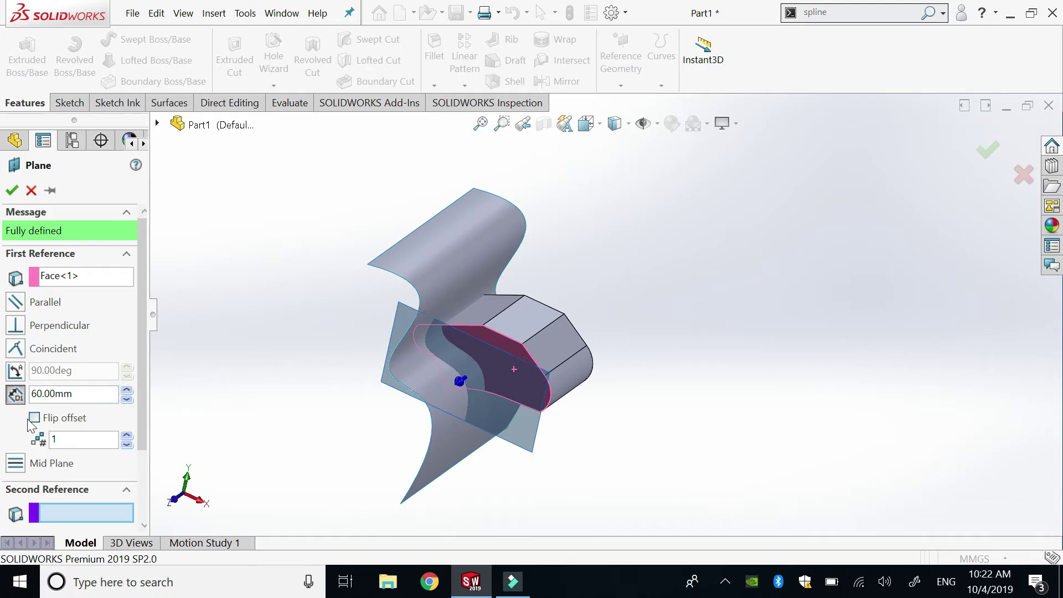
{"action": "left_click", "coordinate": [34, 418]}
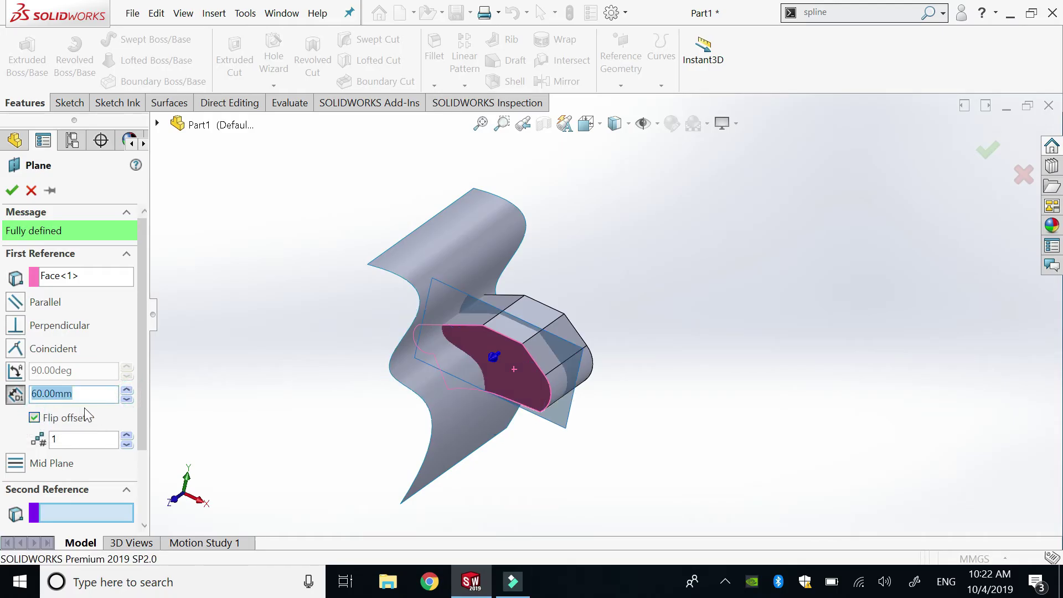
{"action": "left_click", "coordinate": [127, 390]}
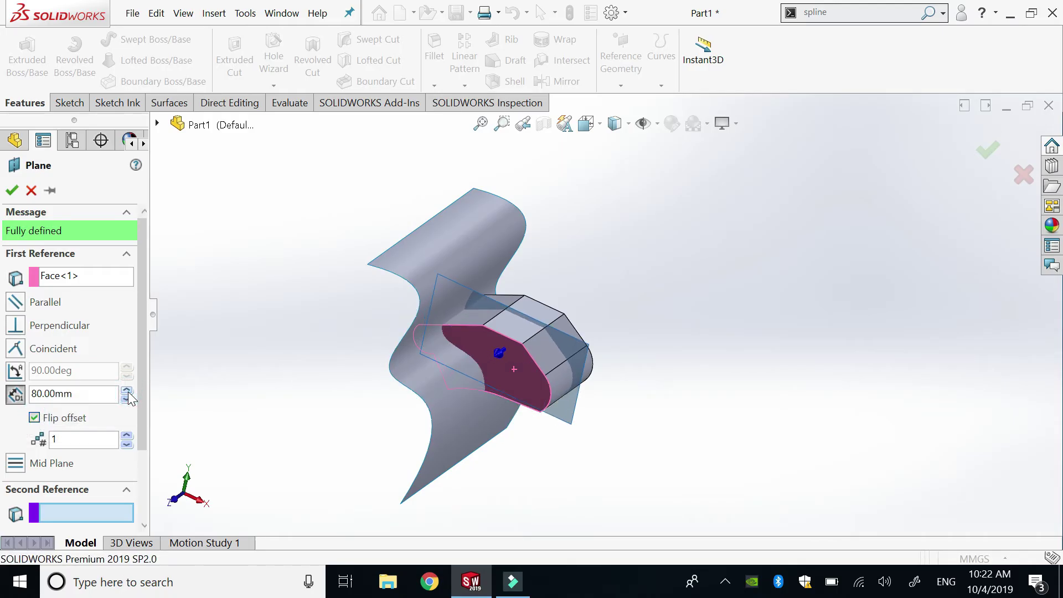
{"action": "left_click", "coordinate": [12, 189]}
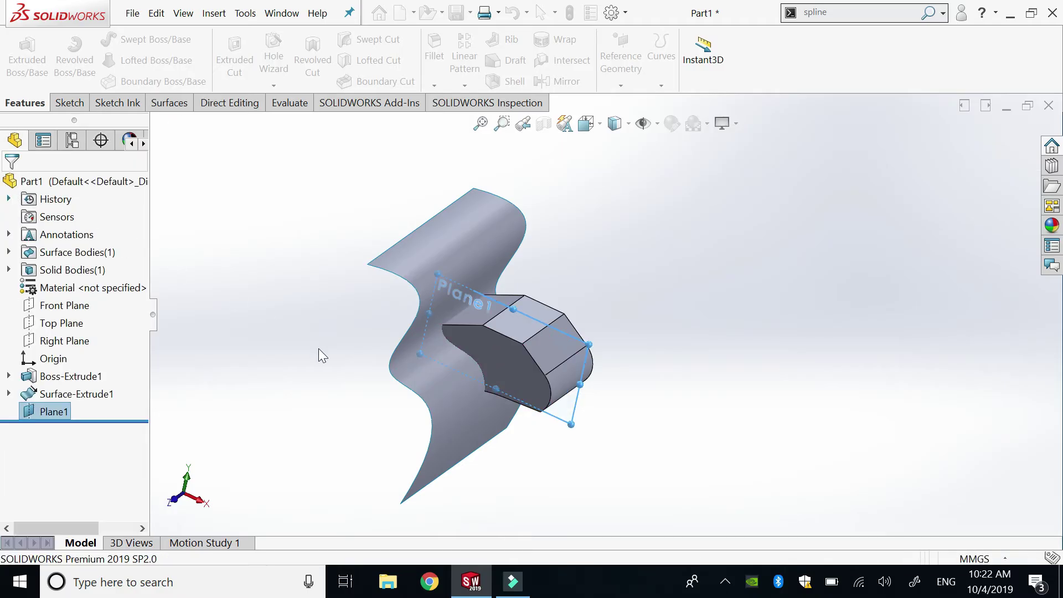
- Sketch on Plane1 and add intersection curves with the Part1 solid body
{"action": "scroll", "coordinate": [561, 429], "scroll_direction": "down", "scroll_amount": 3}
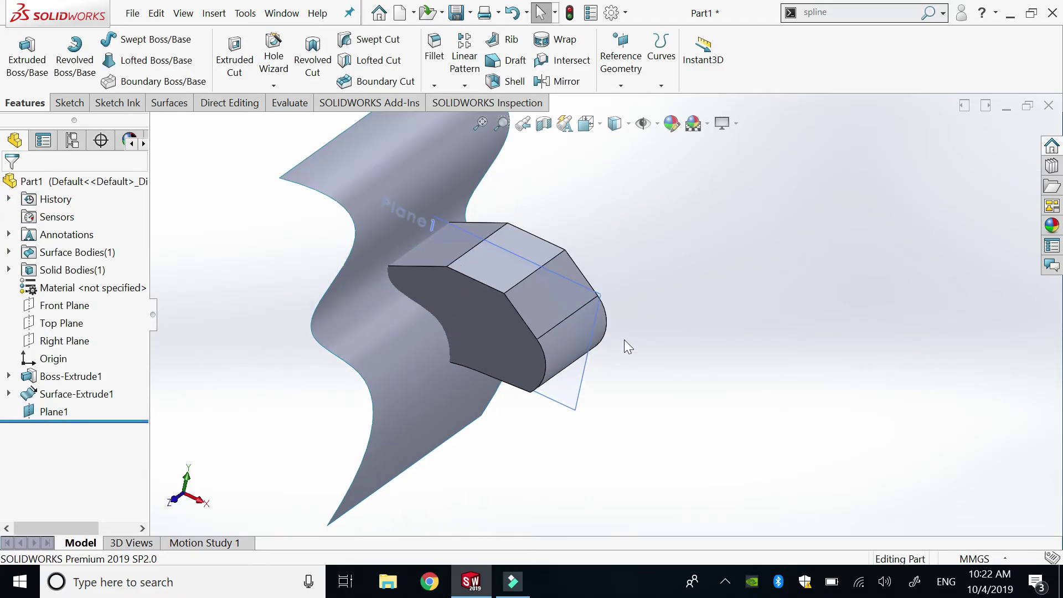
{"action": "scroll", "coordinate": [609, 332], "scroll_direction": "up", "scroll_amount": 3}
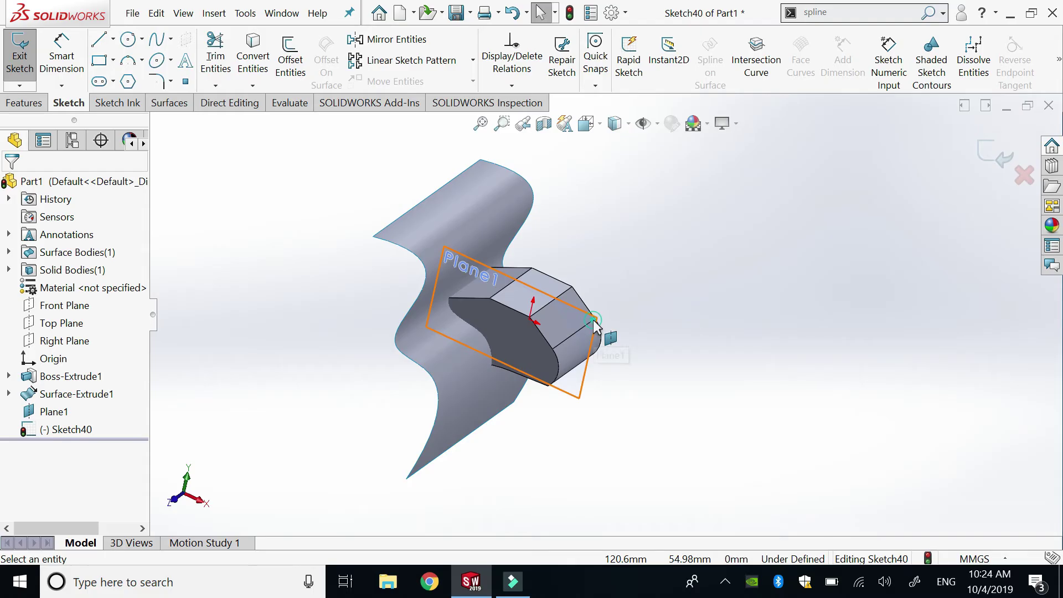
{"action": "left_click", "coordinate": [596, 319]}
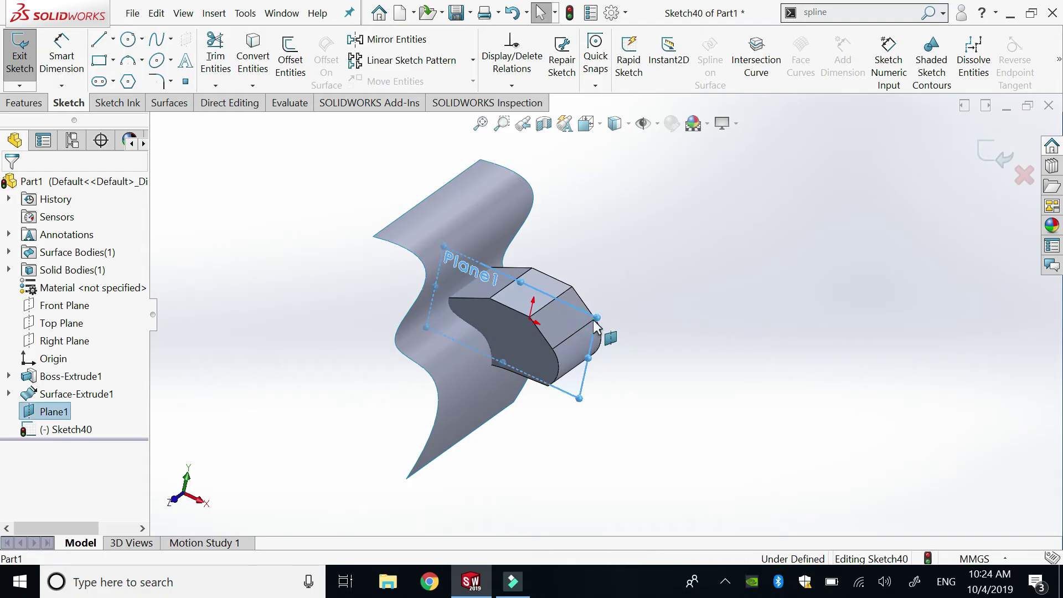
{"action": "left_click", "coordinate": [756, 60]}
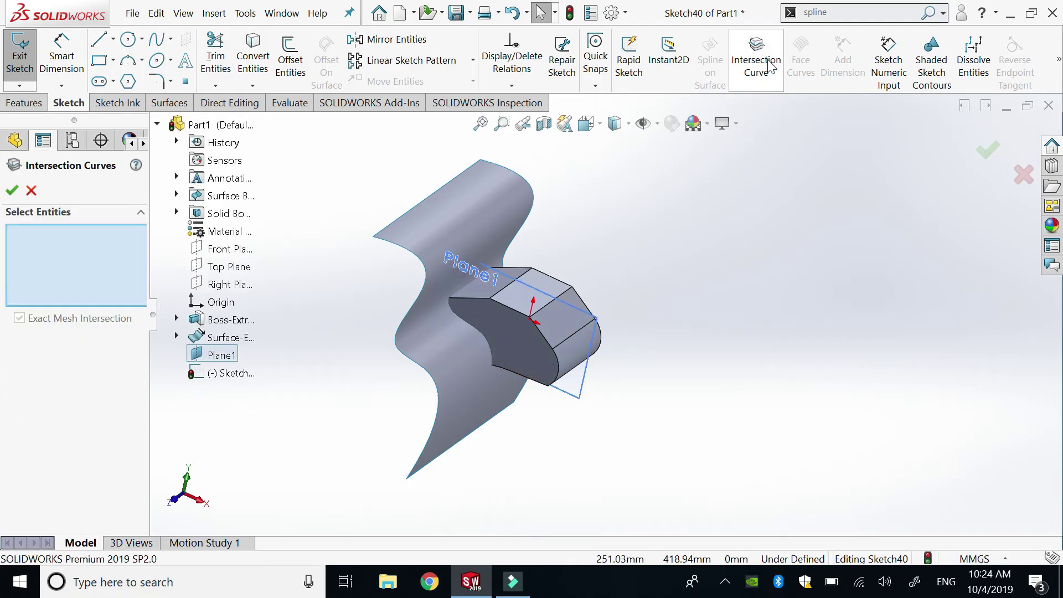
{"action": "left_click", "coordinate": [190, 126]}
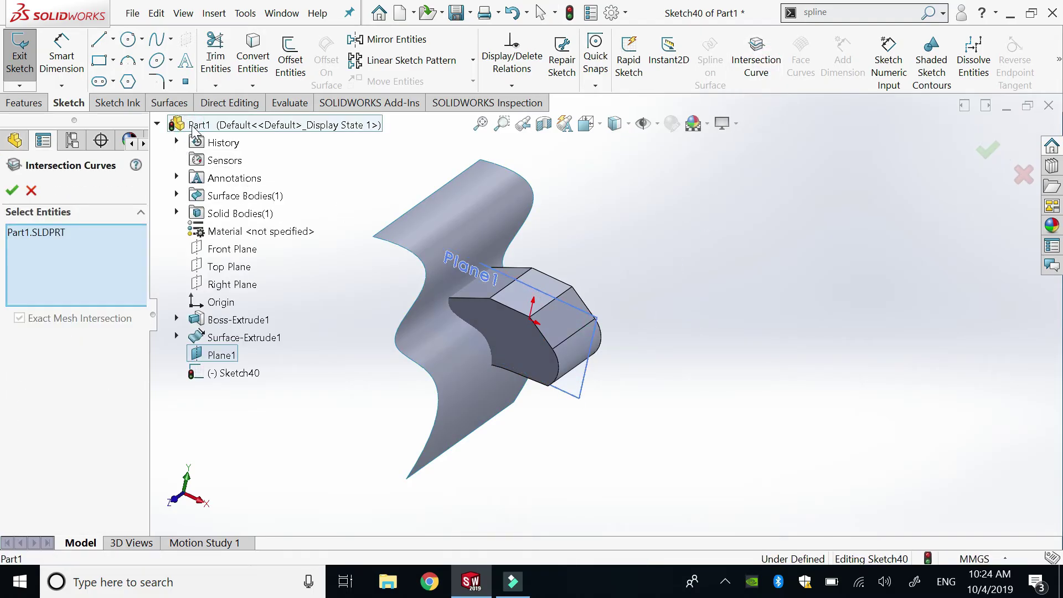
{"action": "left_click", "coordinate": [10, 189]}
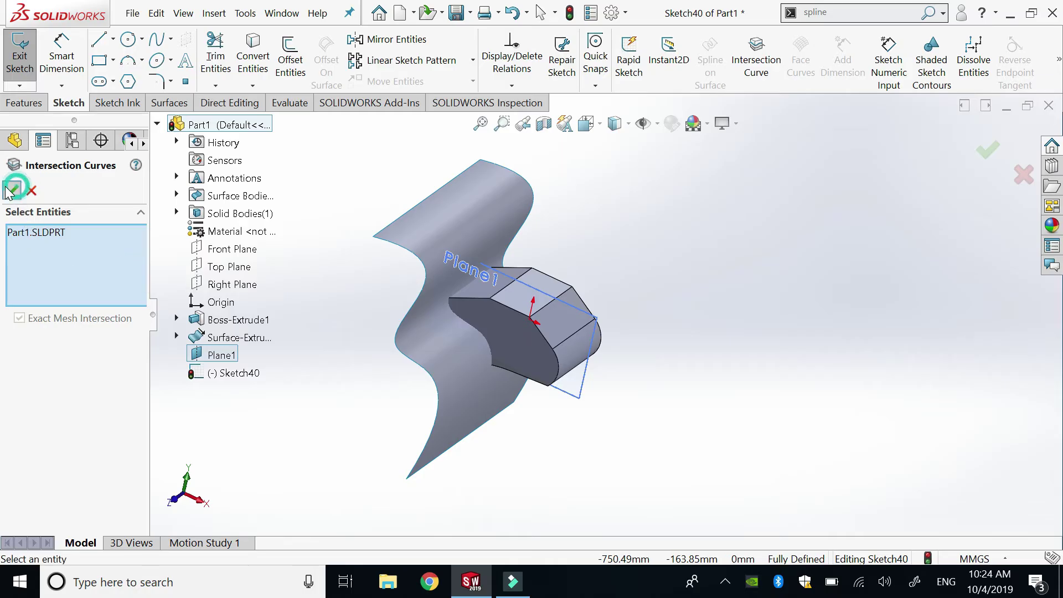
- Adjust the zoom and start another Intersection Curve operation
{"action": "scroll", "coordinate": [555, 313], "scroll_direction": "down", "scroll_amount": 3}
{"action": "scroll", "coordinate": [555, 313], "scroll_direction": "down", "scroll_amount": 1}
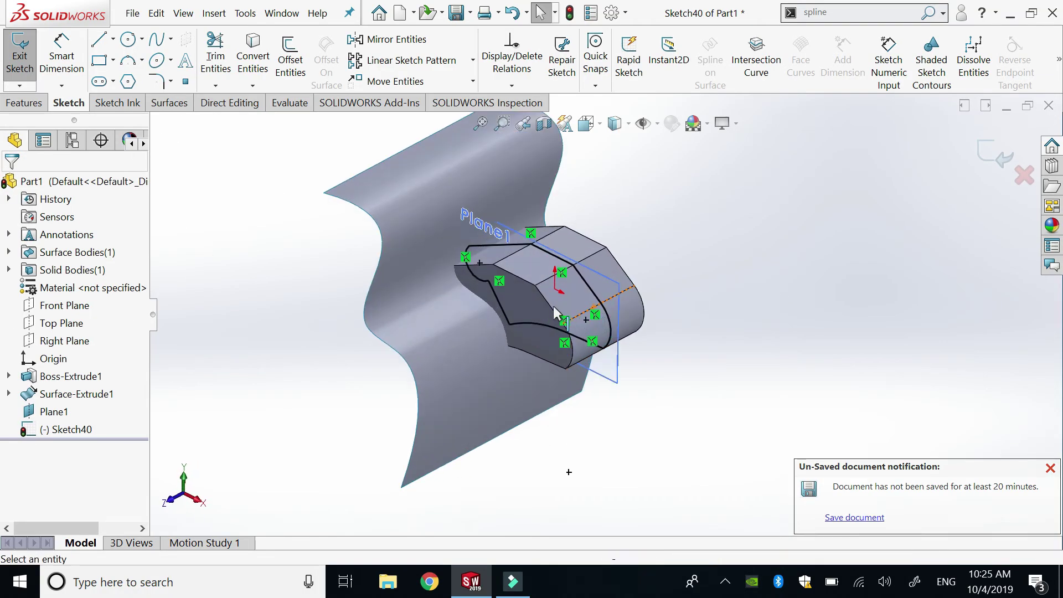
{"action": "left_click", "coordinate": [727, 274]}
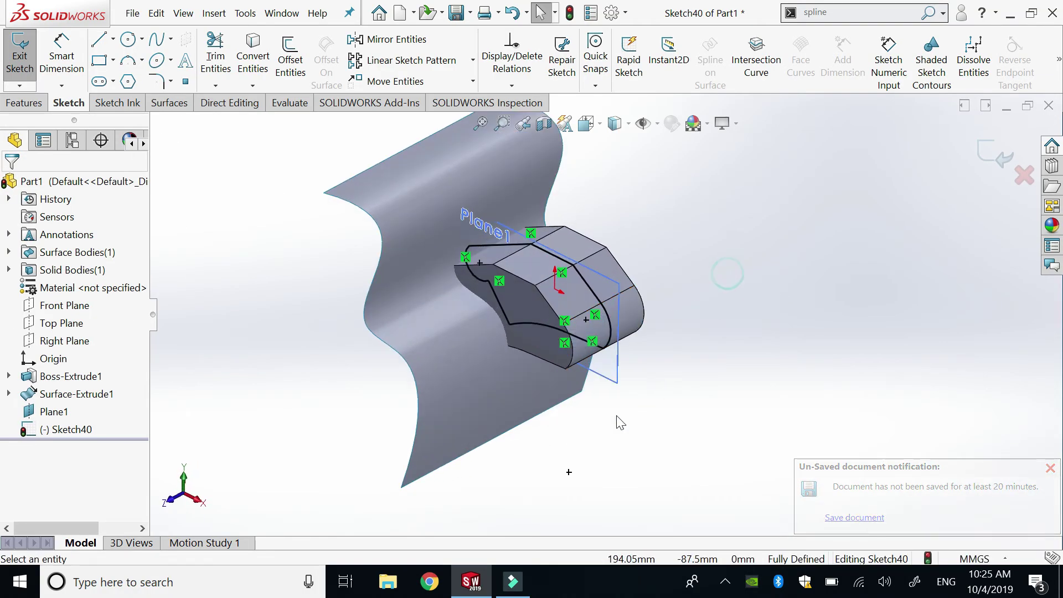
{"action": "scroll", "coordinate": [609, 311], "scroll_direction": "up", "scroll_amount": 2}
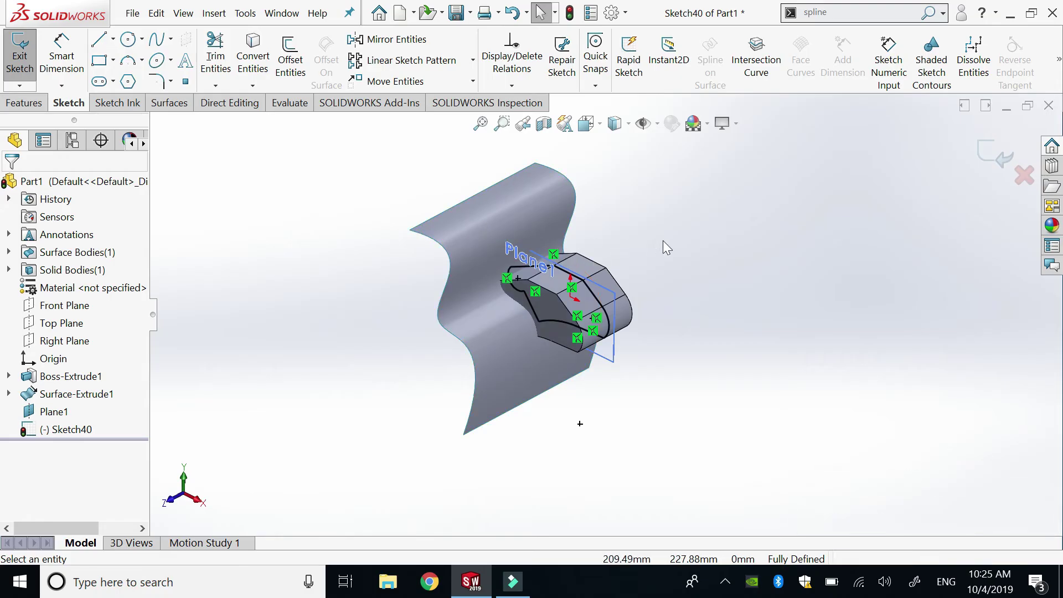
{"action": "left_click", "coordinate": [718, 235]}
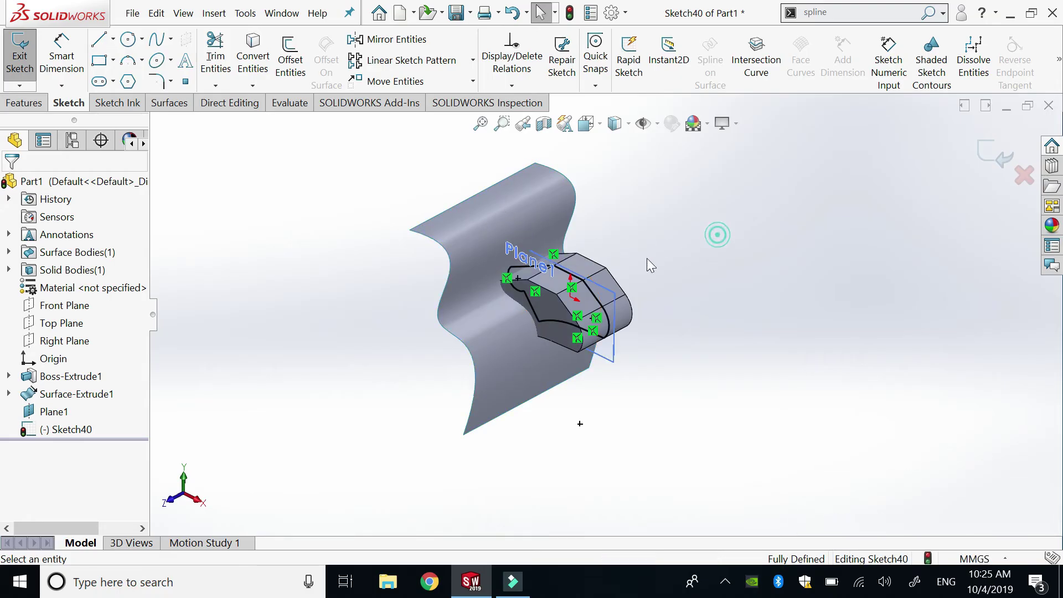
{"action": "scroll", "coordinate": [517, 238], "scroll_direction": "down", "scroll_amount": 2}
{"action": "left_click", "coordinate": [754, 48]}
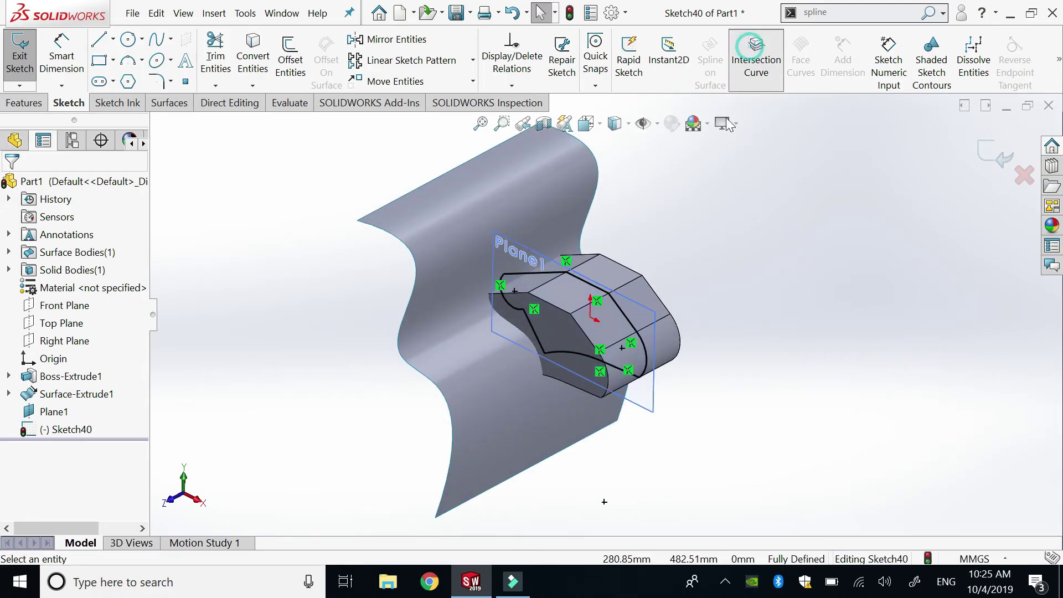
- Add the wavy surface's intersection curve to the Plane1 sketch
{"action": "left_click", "coordinate": [458, 223]}
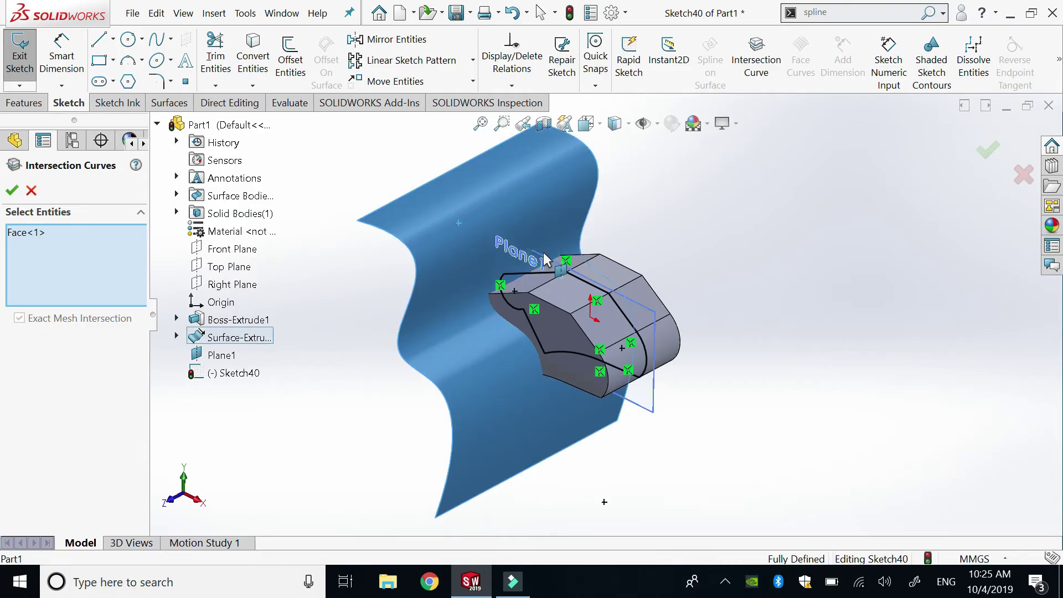
{"action": "middle_click_drag", "start_coordinate": [728, 264], "coordinate": [769, 265]}
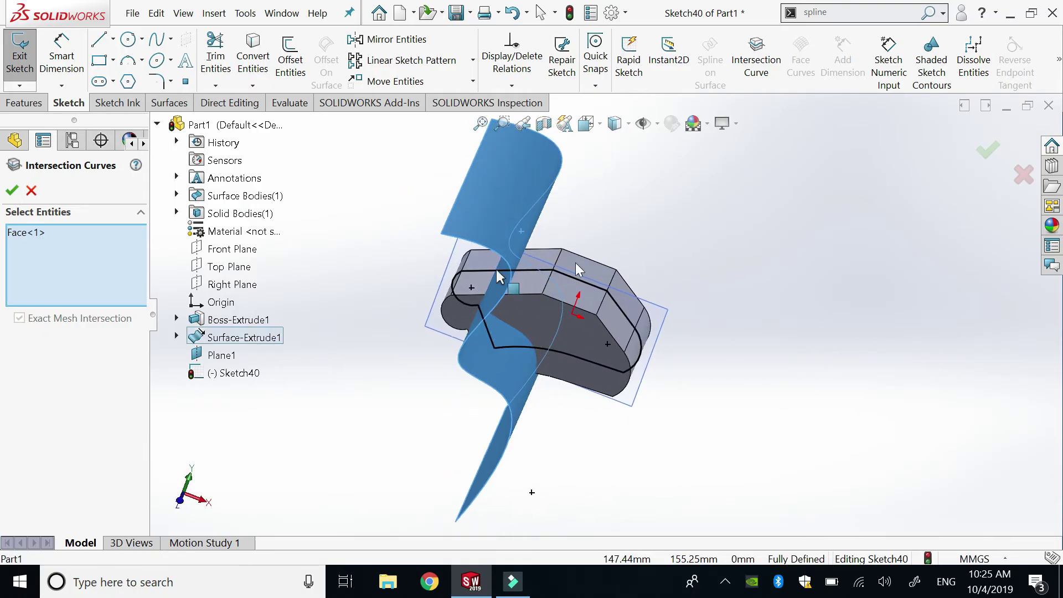
{"action": "left_click", "coordinate": [19, 192]}
- Orbit to inspect the curves, then undo to discard the Plane1 sketch
{"action": "mouse_move", "coordinate": [705, 291]}
{"action": "middle_mouse_down"}
{"action": "mouse_move", "coordinate": [642, 267]}
{"action": "mouse_move", "coordinate": [742, 287]}
{"action": "middle_mouse_up"}
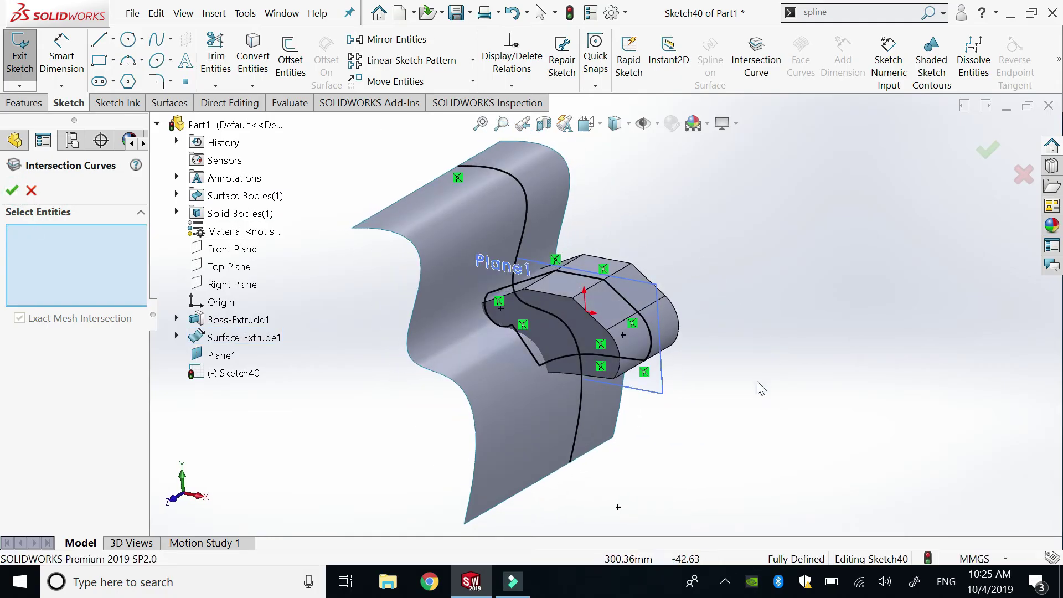
{"action": "mouse_move", "coordinate": [719, 371]}
{"action": "middle_mouse_down"}
{"action": "mouse_move", "coordinate": [749, 393]}
{"action": "mouse_move", "coordinate": [697, 358]}
{"action": "middle_mouse_up"}
{"action": "key", "text": "ctrl+z"}
- Create 3DSketch4 holding the intersection curve of the wavy surface and the Part1 block
{"action": "middle_click_drag", "start_coordinate": [578, 331], "coordinate": [609, 310]}
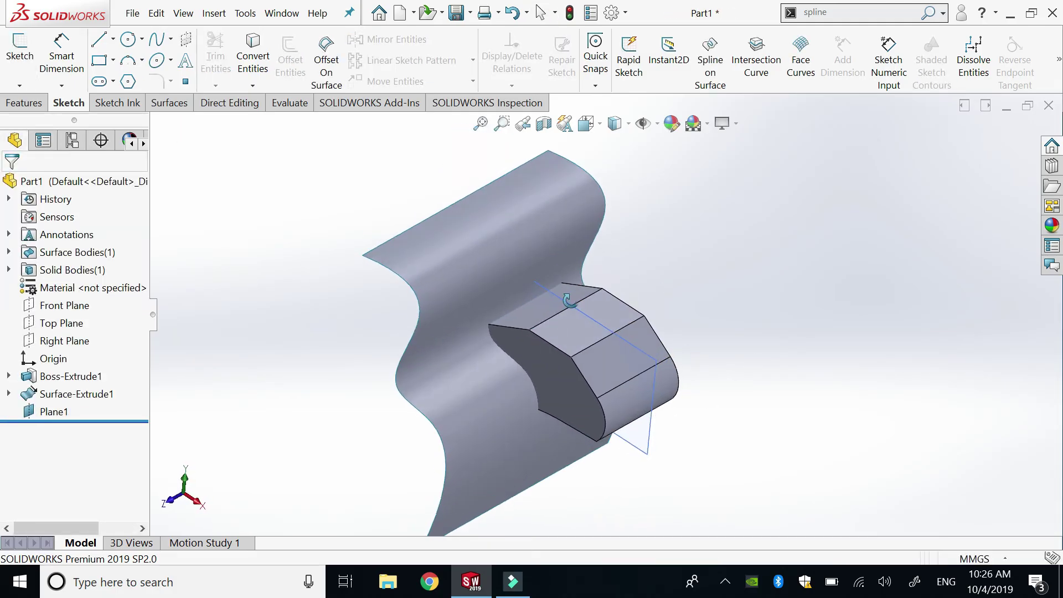
{"action": "left_click", "coordinate": [769, 75]}
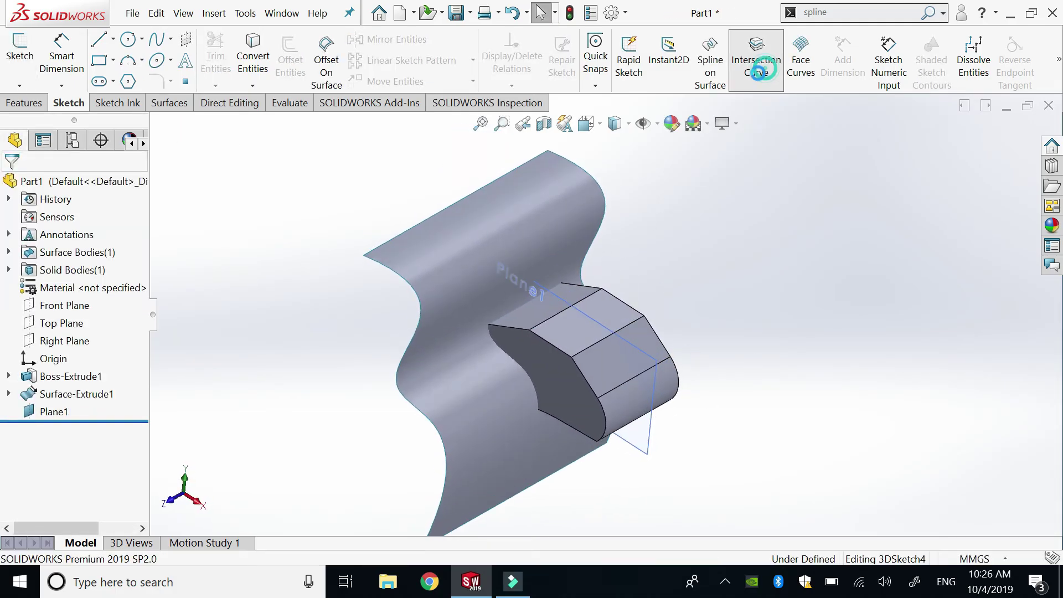
{"action": "left_click", "coordinate": [554, 217]}
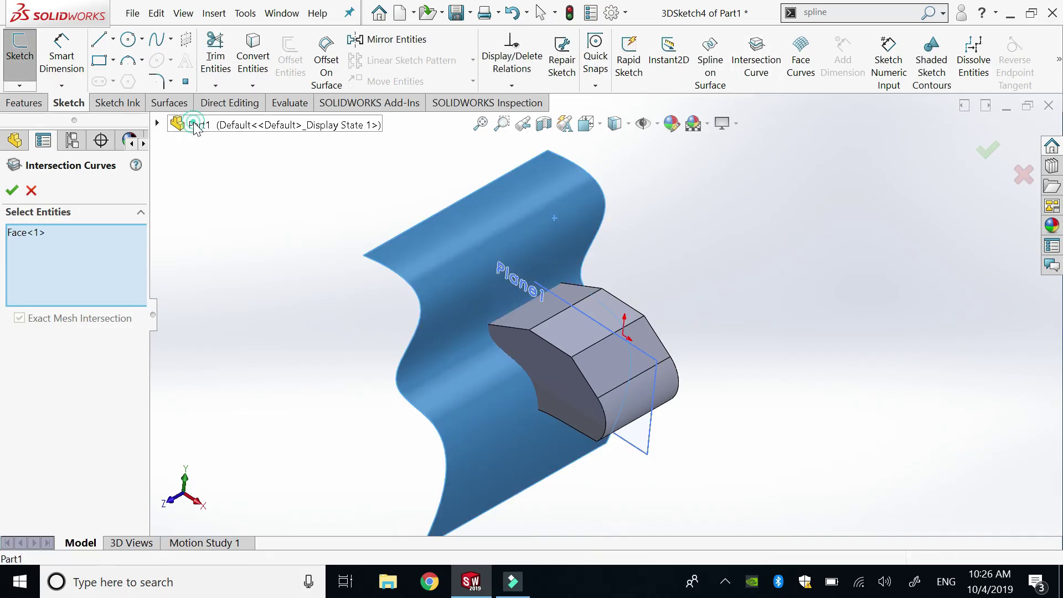
{"action": "left_click", "coordinate": [191, 125]}
{"action": "left_click", "coordinate": [14, 192]}
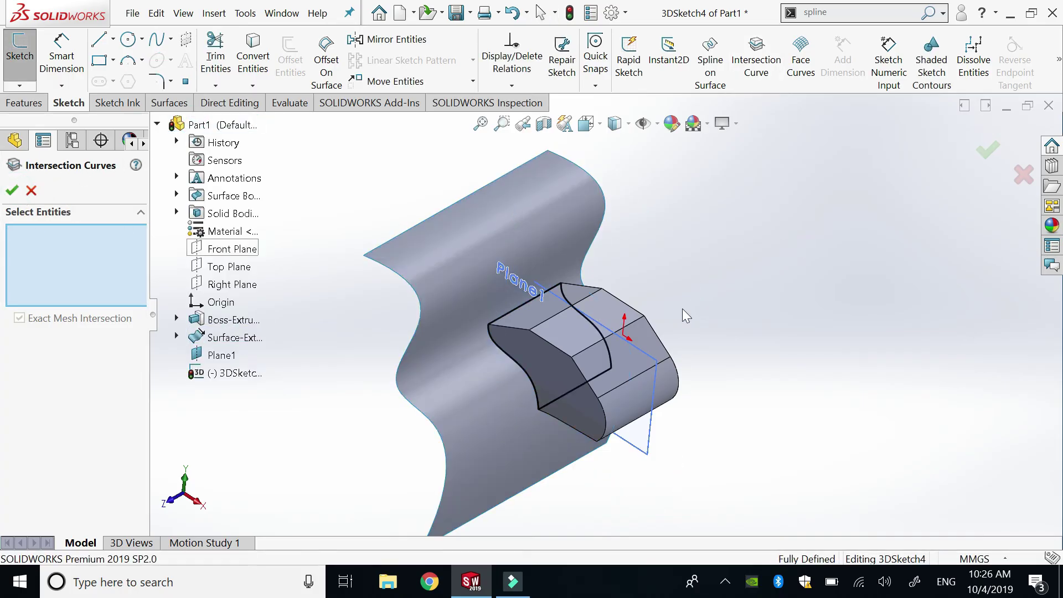
{"action": "mouse_move", "coordinate": [778, 289]}
{"action": "middle_mouse_down"}
{"action": "mouse_move", "coordinate": [850, 317]}
{"action": "mouse_move", "coordinate": [760, 291]}
{"action": "mouse_move", "coordinate": [780, 293]}
{"action": "middle_mouse_up"}
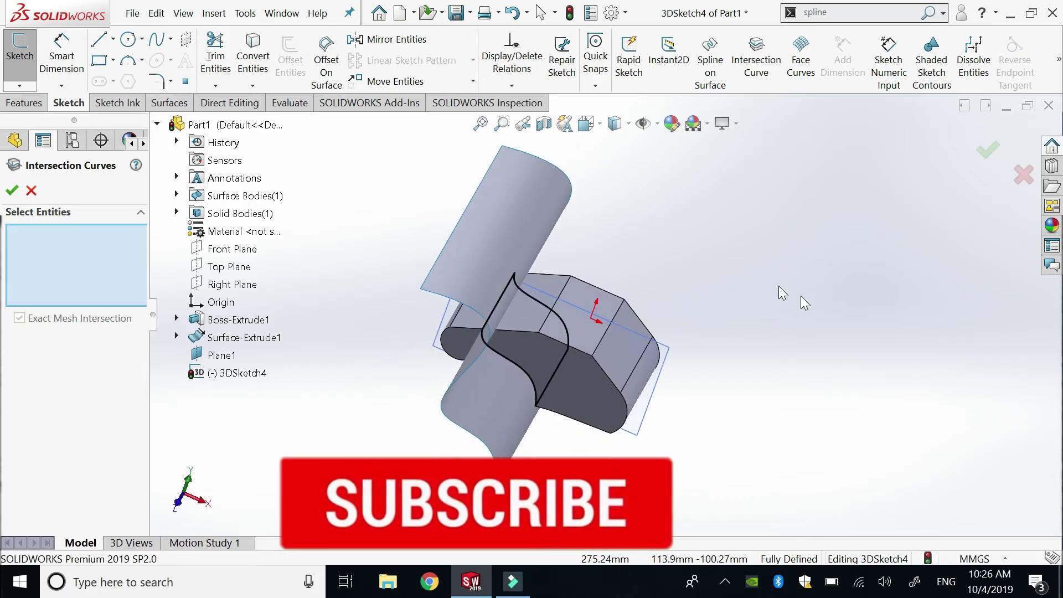
{"action": "left_click", "coordinate": [509, 216]}
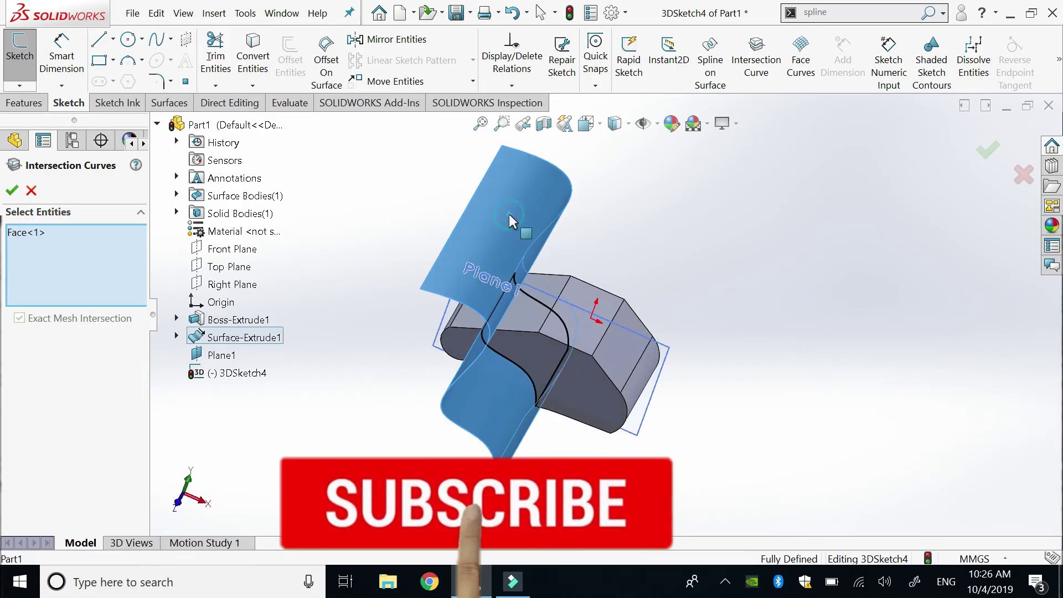
{"action": "left_click", "coordinate": [11, 190]}
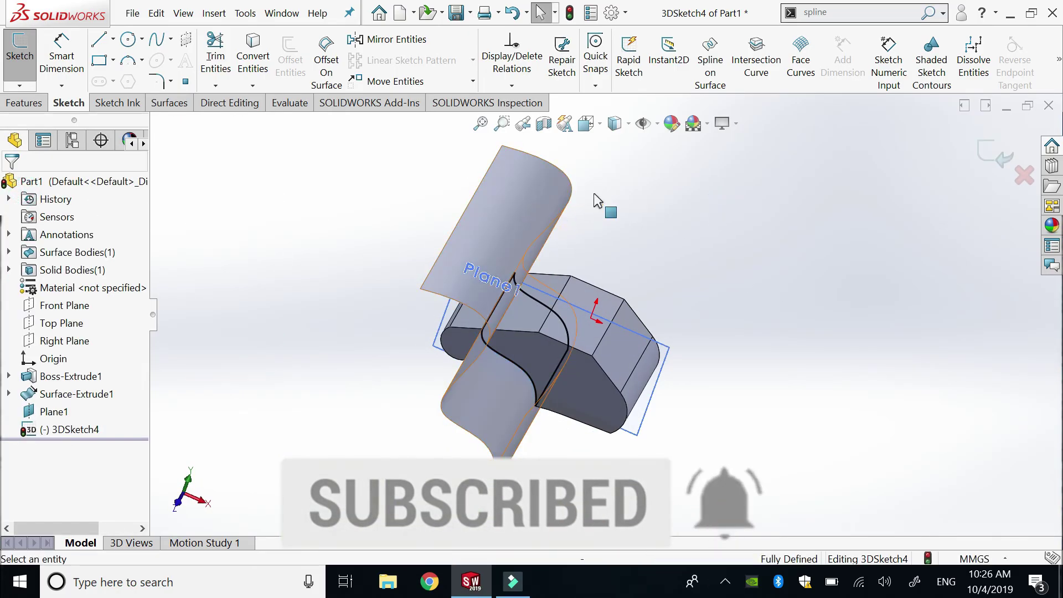
{"action": "left_click", "coordinate": [1002, 149]}
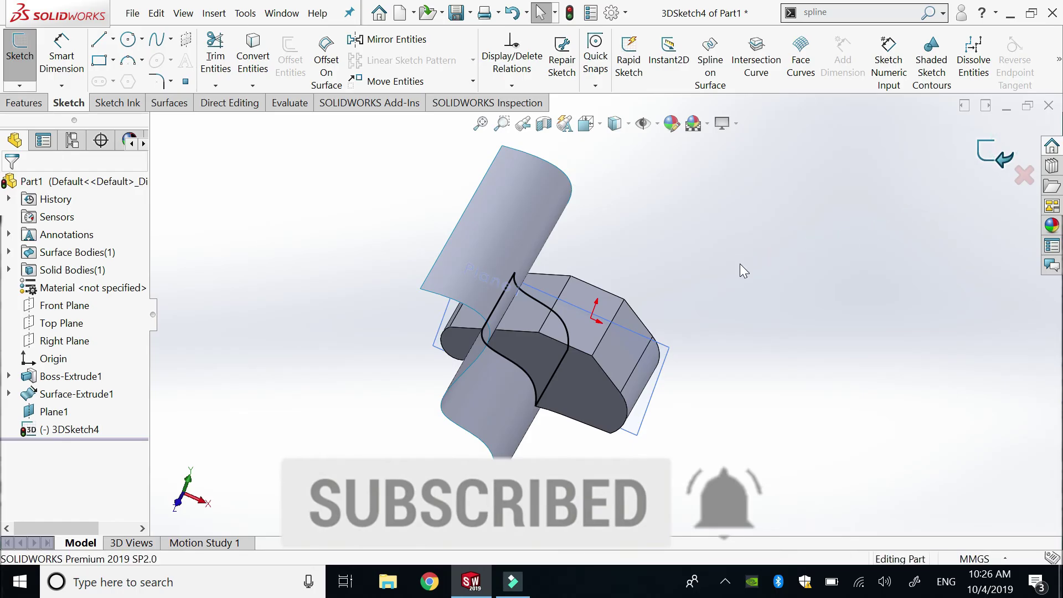
{"action": "left_click", "coordinate": [523, 227]}
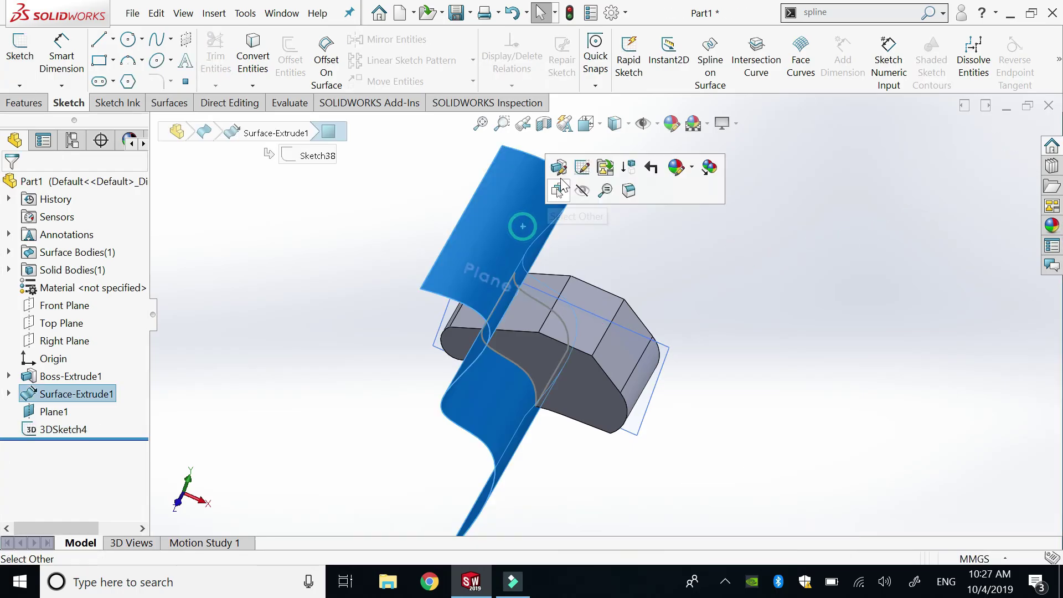
{"action": "left_click", "coordinate": [581, 190]}
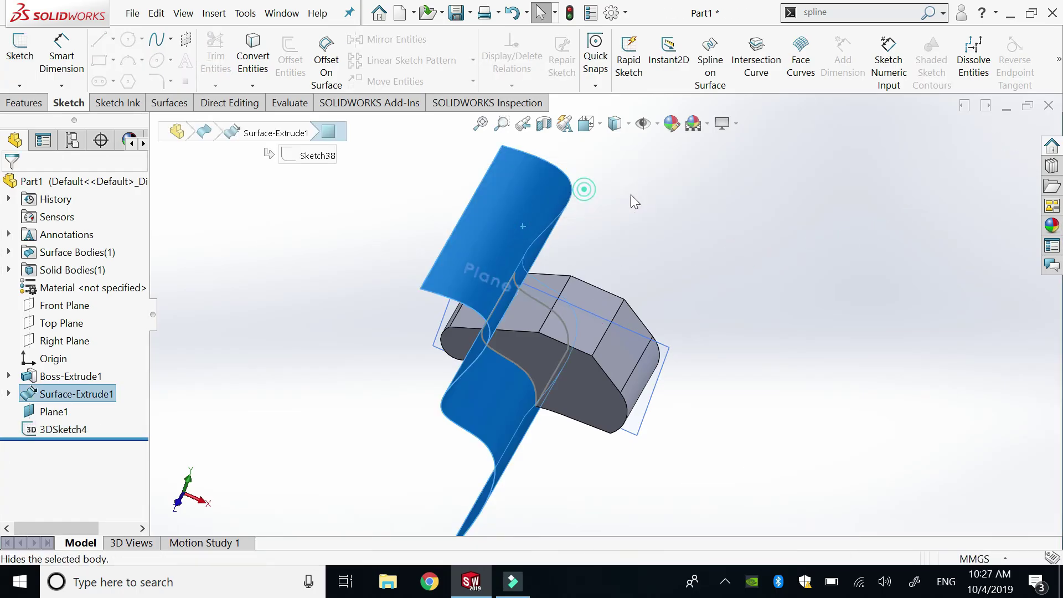
{"action": "mouse_move", "coordinate": [510, 391]}
{"action": "middle_mouse_down"}
{"action": "mouse_move", "coordinate": [582, 422]}
{"action": "mouse_move", "coordinate": [564, 379]}
{"action": "middle_mouse_up"}
{"action": "scroll", "coordinate": [496, 330], "scroll_direction": "down", "scroll_amount": 3}
{"action": "middle_click_drag", "start_coordinate": [496, 330], "coordinate": [540, 429]}
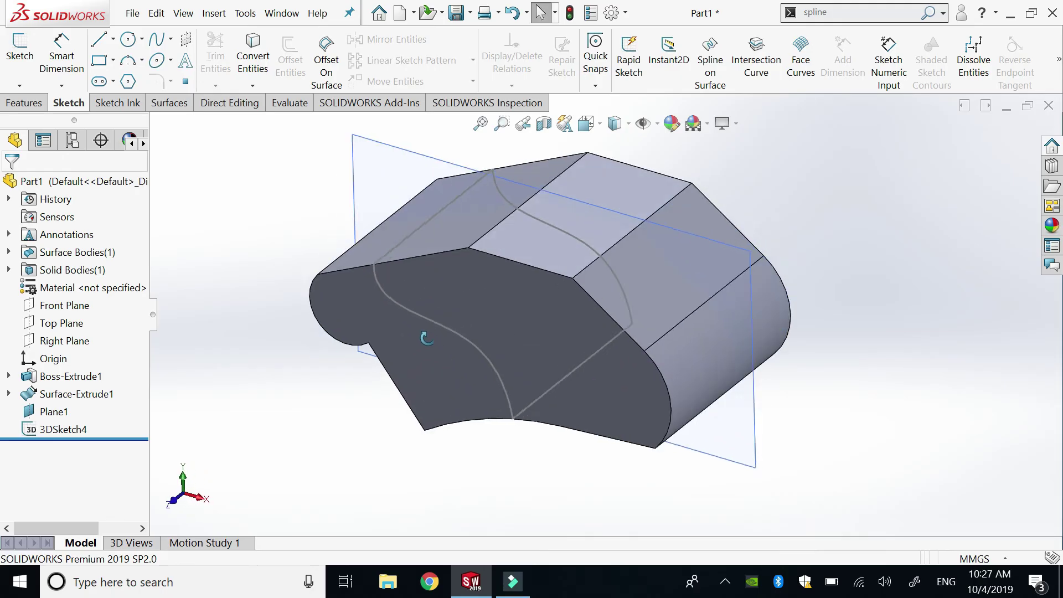
{"action": "scroll", "coordinate": [548, 424], "scroll_direction": "up", "scroll_amount": 2}
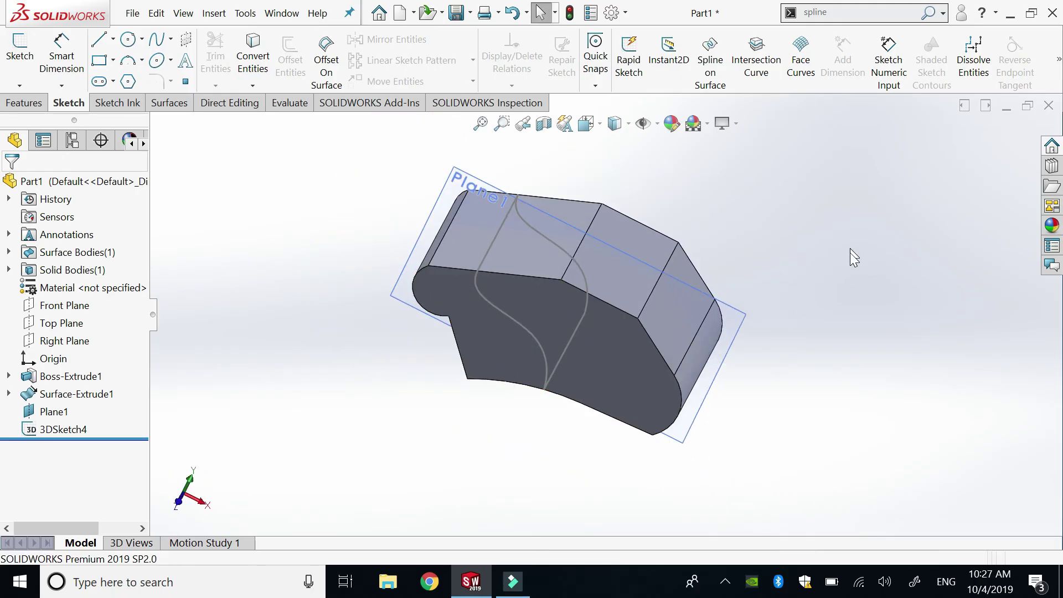
{"action": "middle_click_drag", "start_coordinate": [849, 252], "coordinate": [824, 281]}
{"action": "mouse_move", "coordinate": [778, 378]}
{"action": "middle_mouse_down"}
{"action": "mouse_move", "coordinate": [714, 250]}
{"action": "mouse_move", "coordinate": [629, 384]}
{"action": "mouse_move", "coordinate": [748, 374]}
{"action": "middle_mouse_up"}
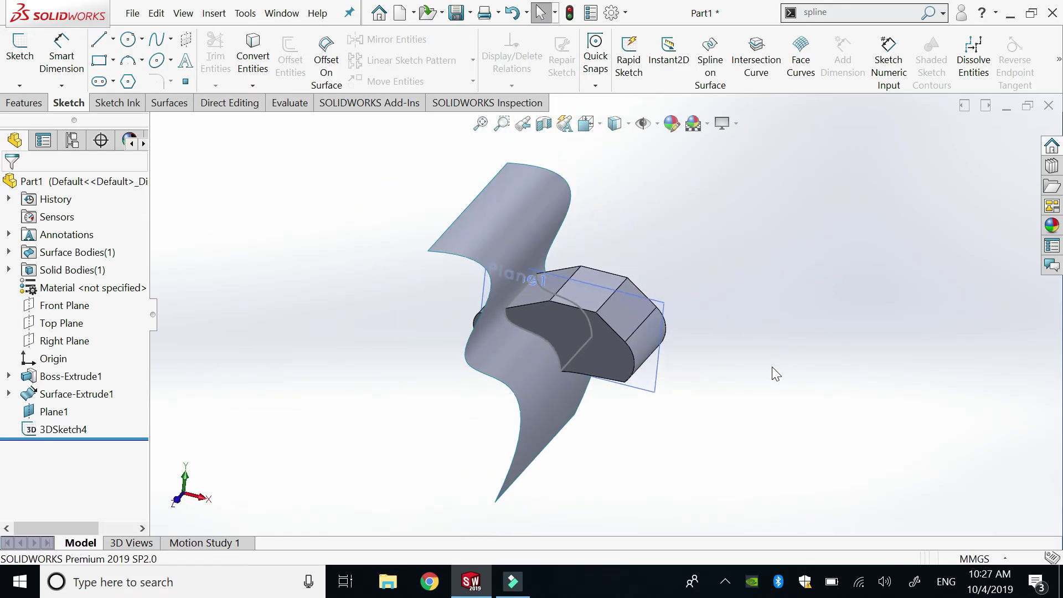